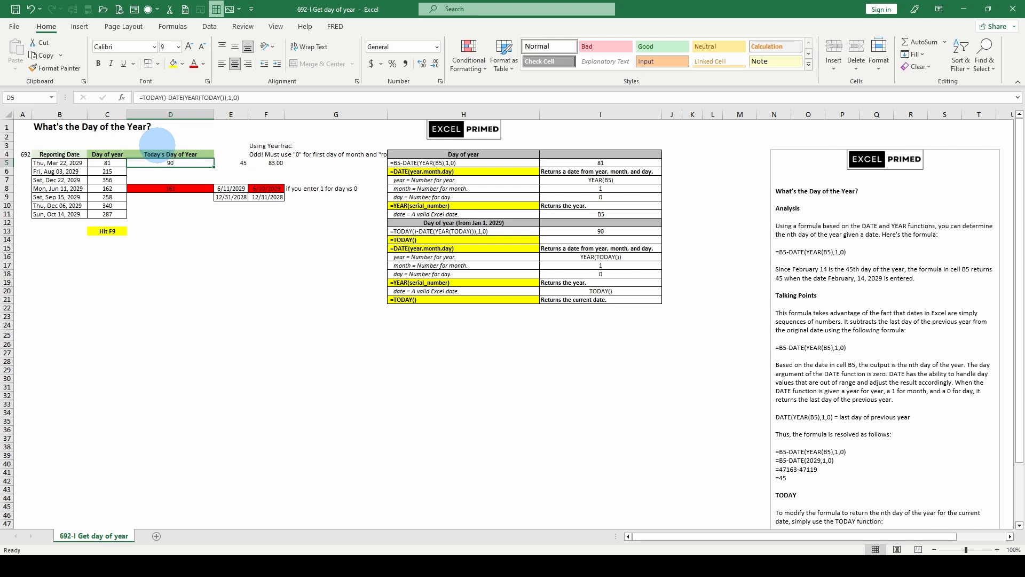
Step: Examine the day-of-year formula in C5 and its DATE arguments, and the TODAY-based formula in D5
key("Left")
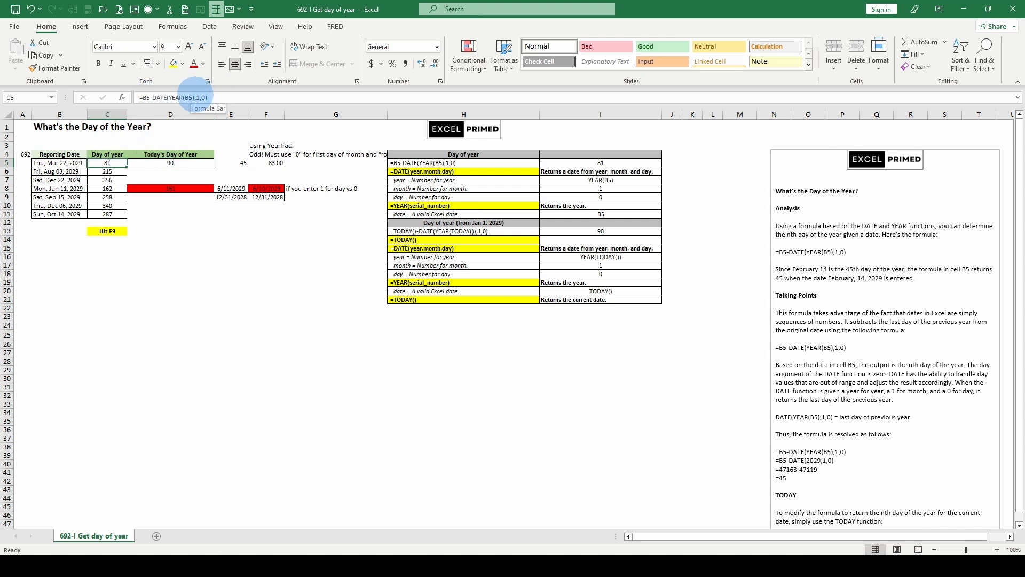
left_click(172, 97)
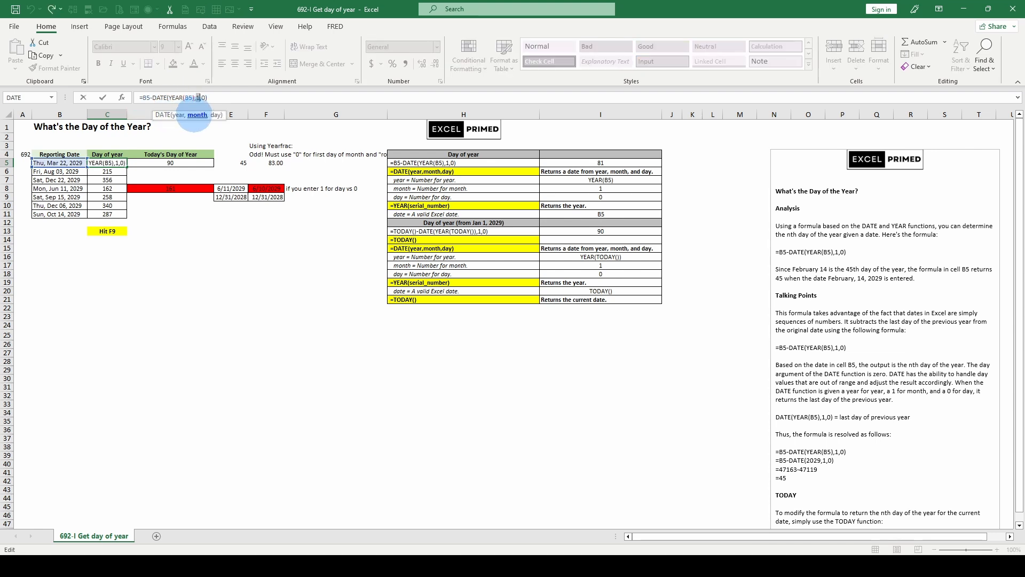
left_click(215, 115)
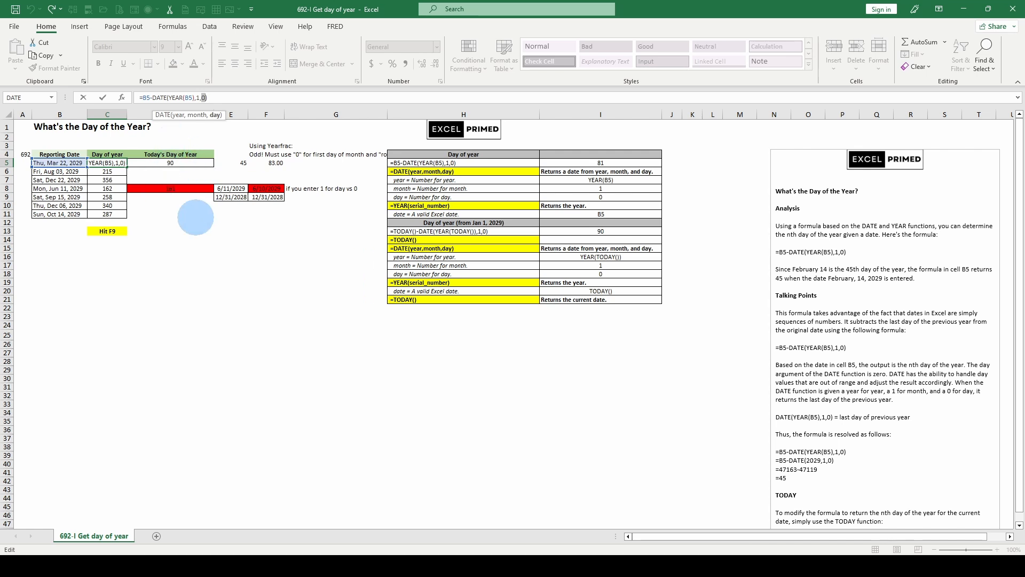
key("ctrl+Return")
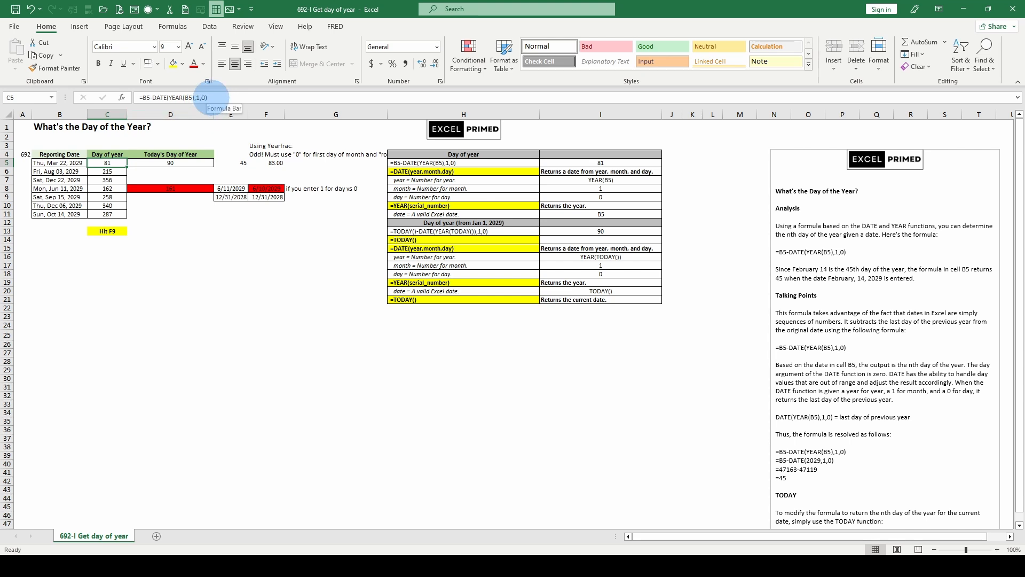
left_click(198, 97)
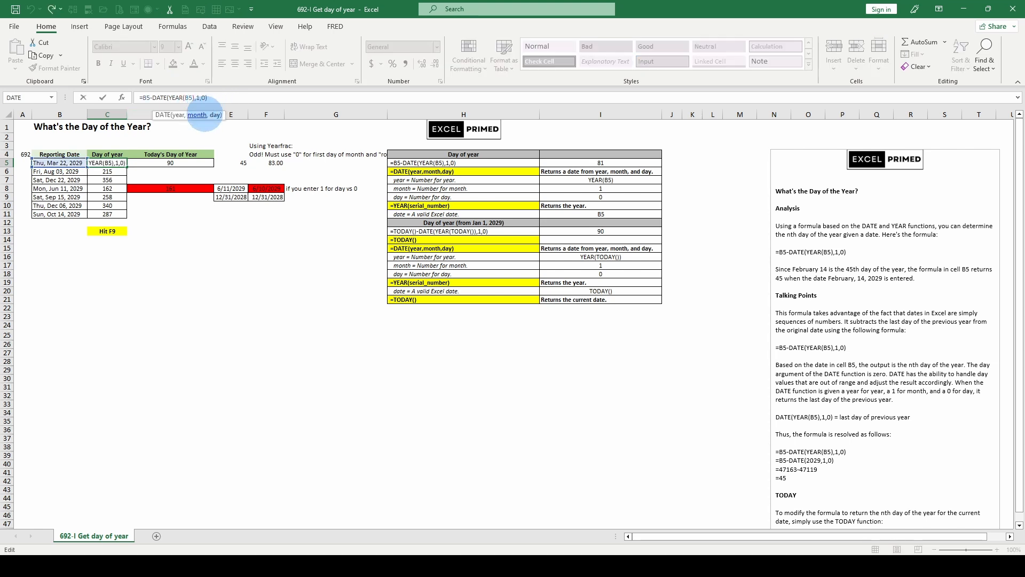
left_click(214, 115)
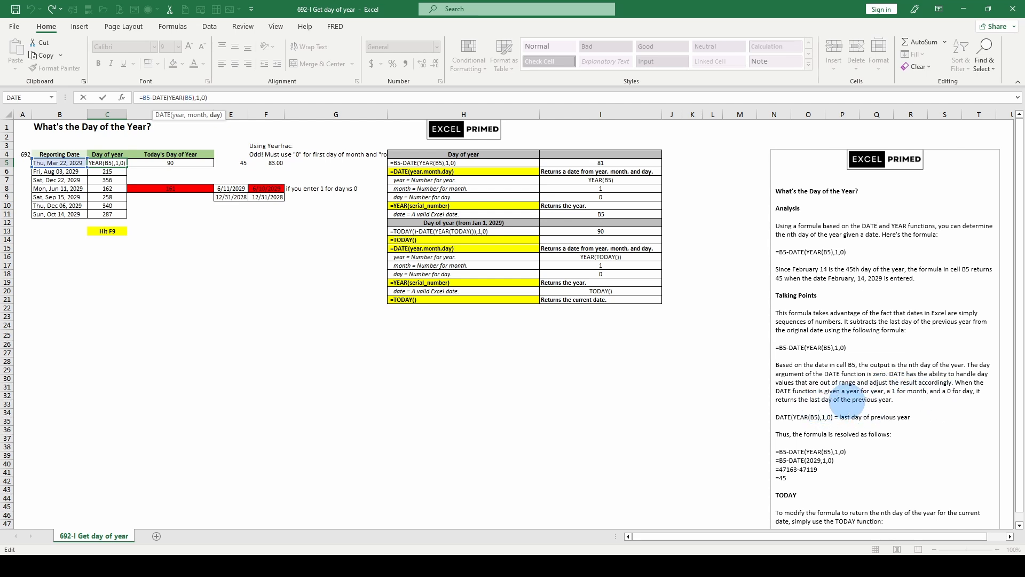
scroll(875, 406, "down", 1)
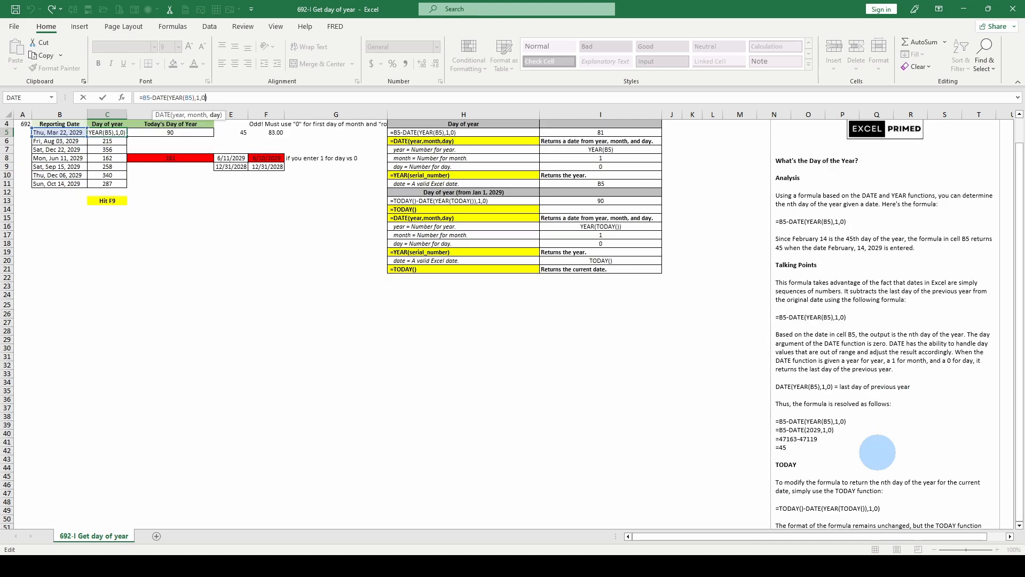
scroll(871, 451, "up", 1)
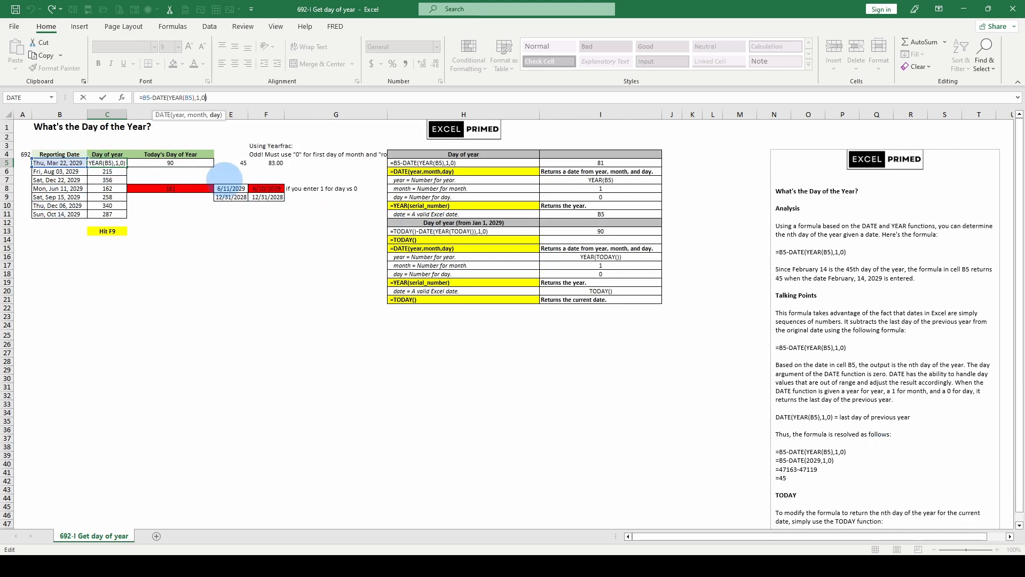
key("Escape")
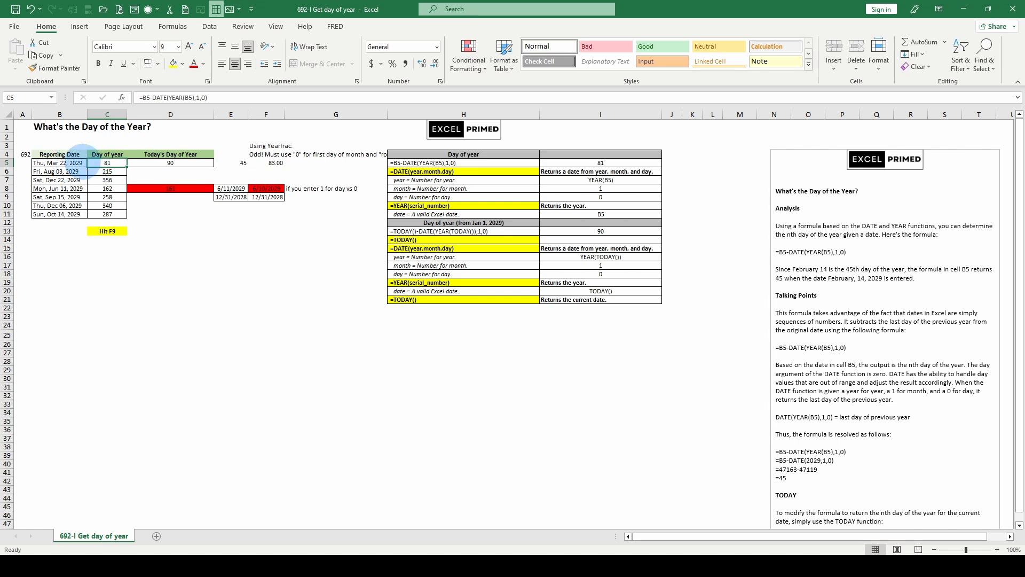
left_click_drag(97, 162, 122, 159)
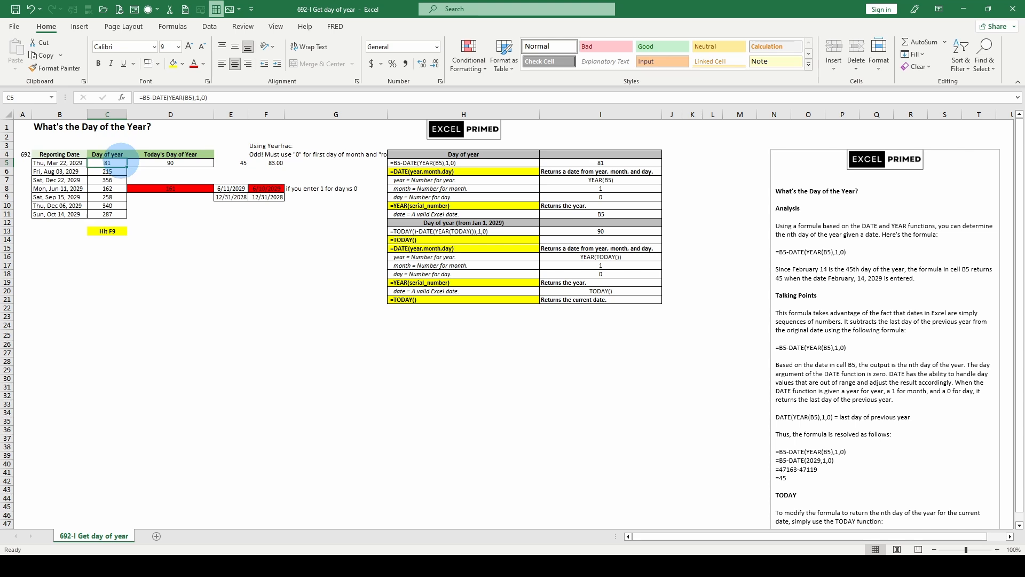
left_click(146, 162)
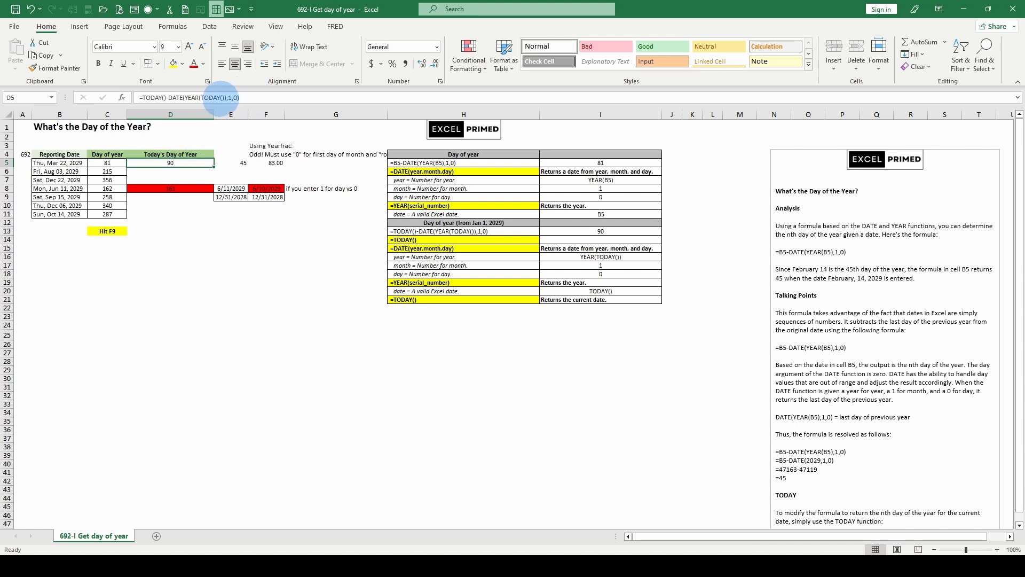
Step: Enter 12/31/2023 as the reporting date in B5 to test the day-of-year result
left_click(68, 162)
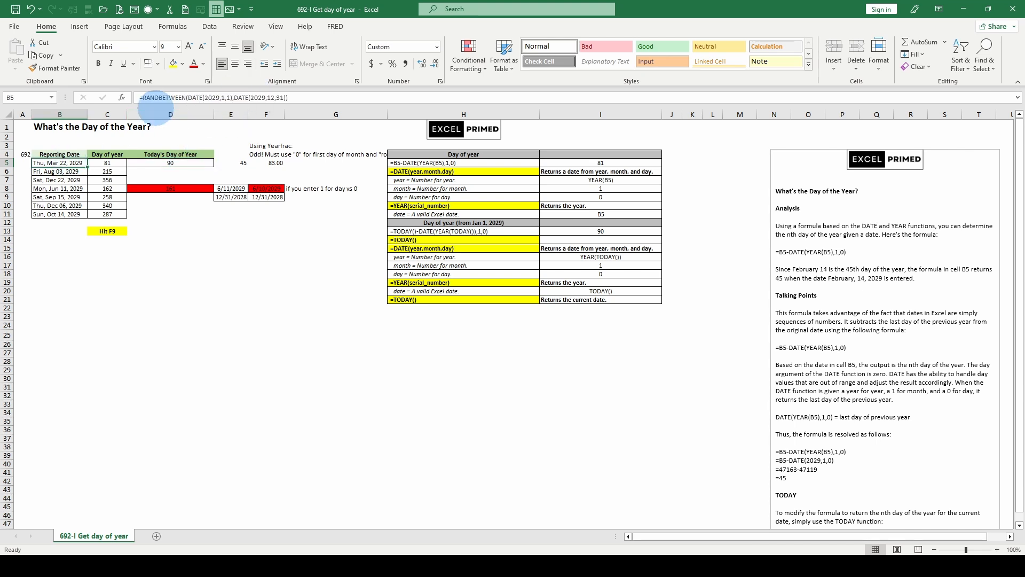
type("12/31/2023")
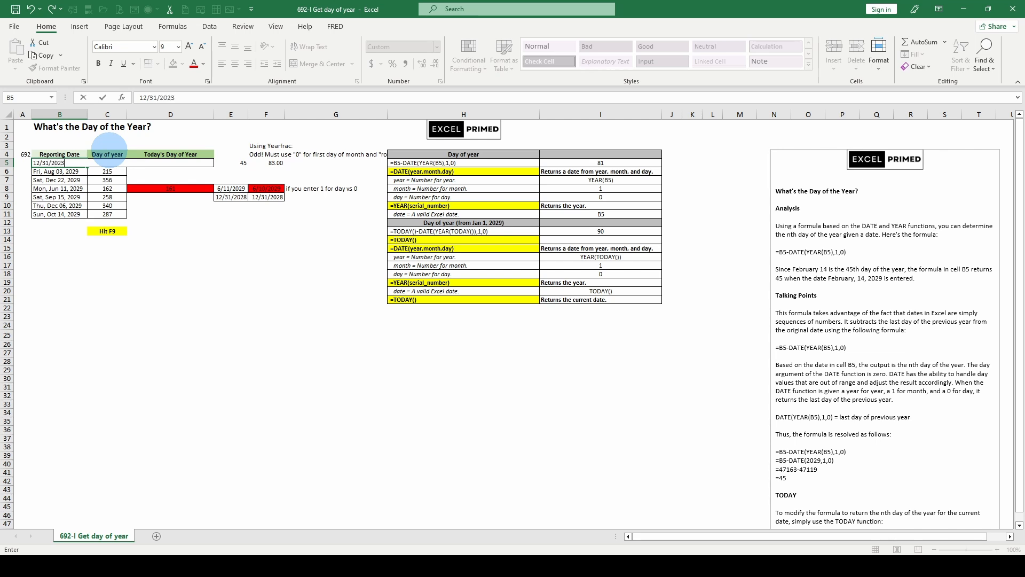
key("ctrl+Return")
left_click(106, 162)
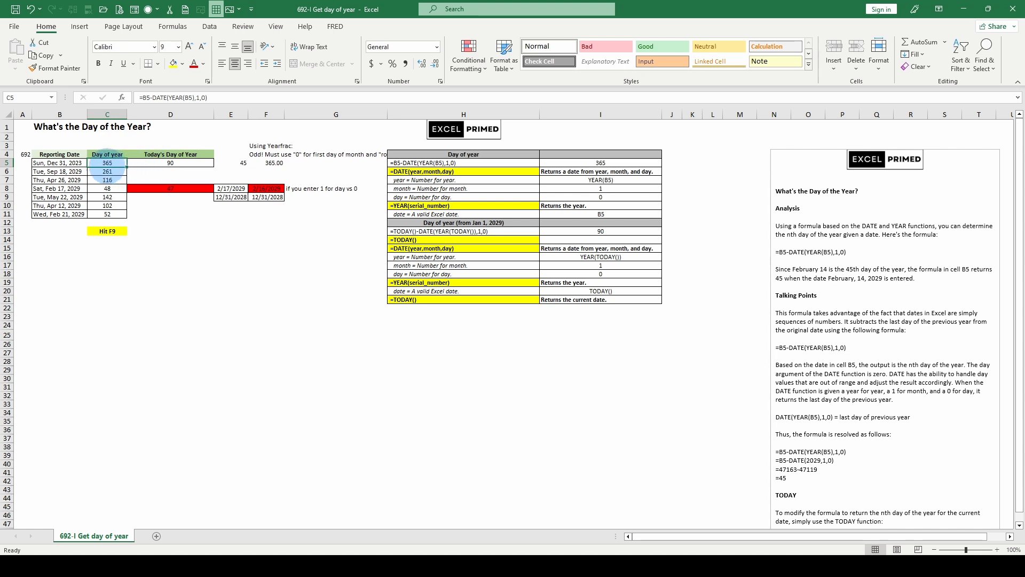
Step: Inspect the helper formulas in D8, D9, E8 and F8 and the C5 formula
left_click(148, 163)
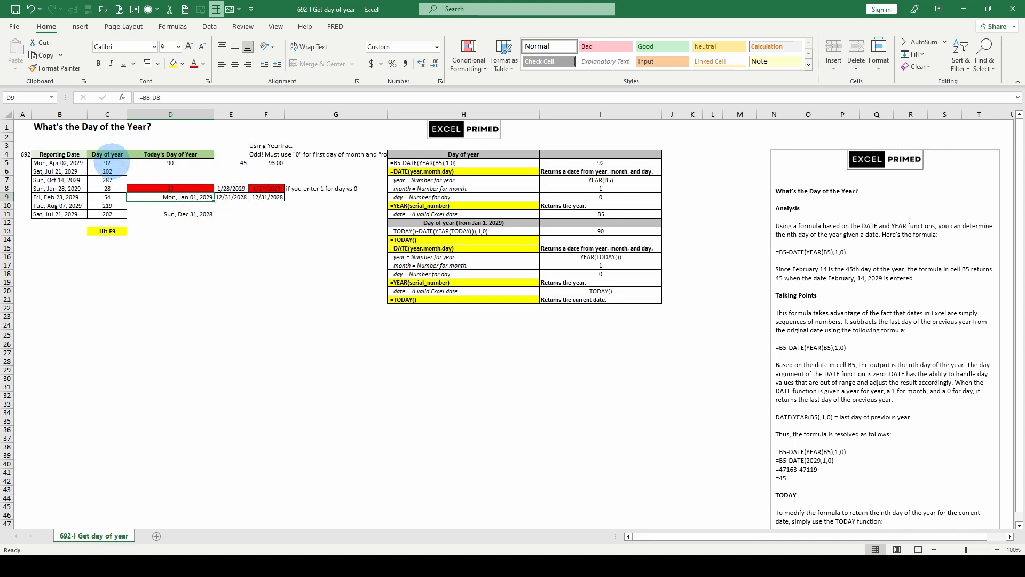
left_click(156, 187)
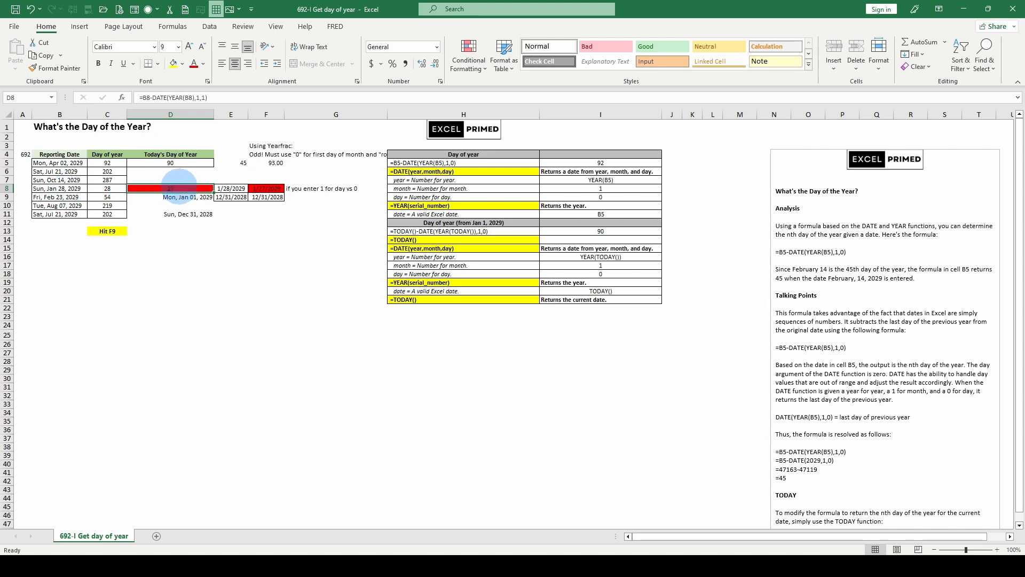
left_click(159, 198)
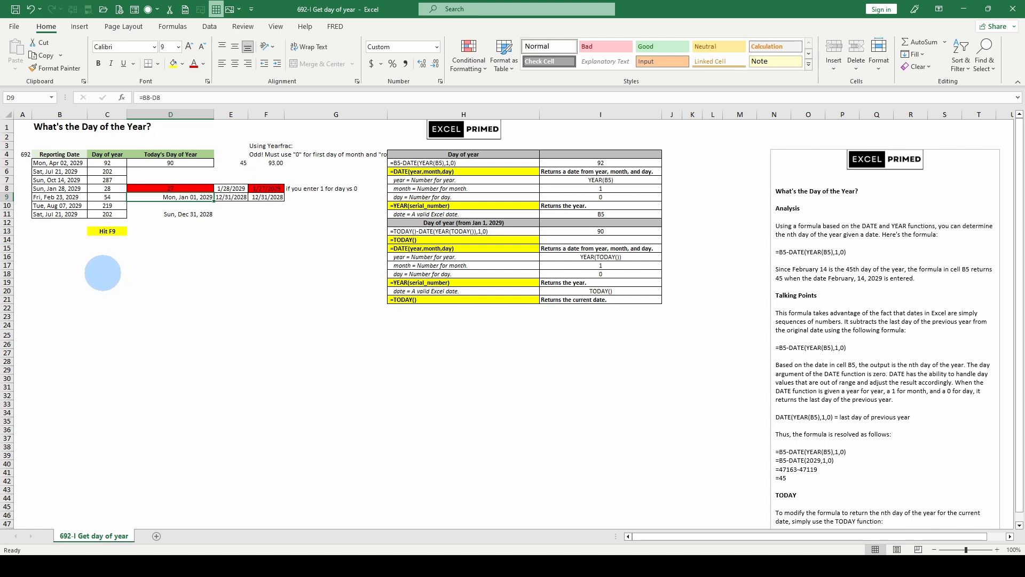
left_click(232, 189)
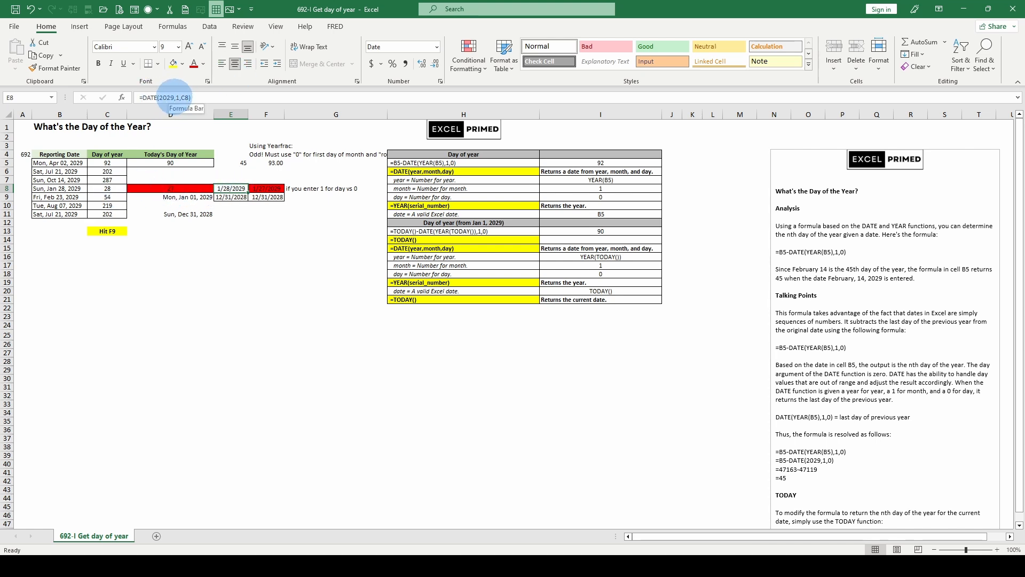
left_click(263, 188)
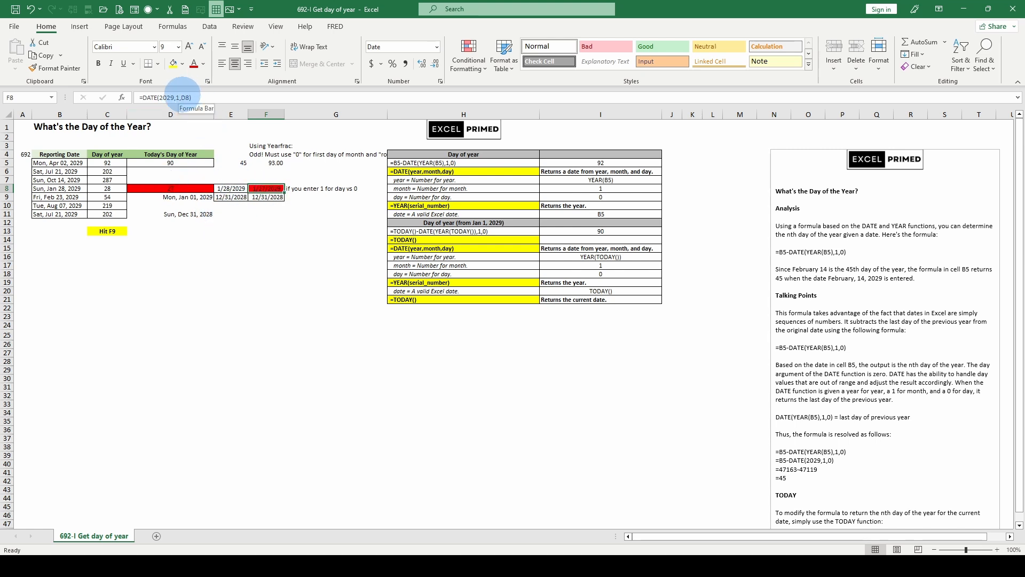
left_click(108, 162)
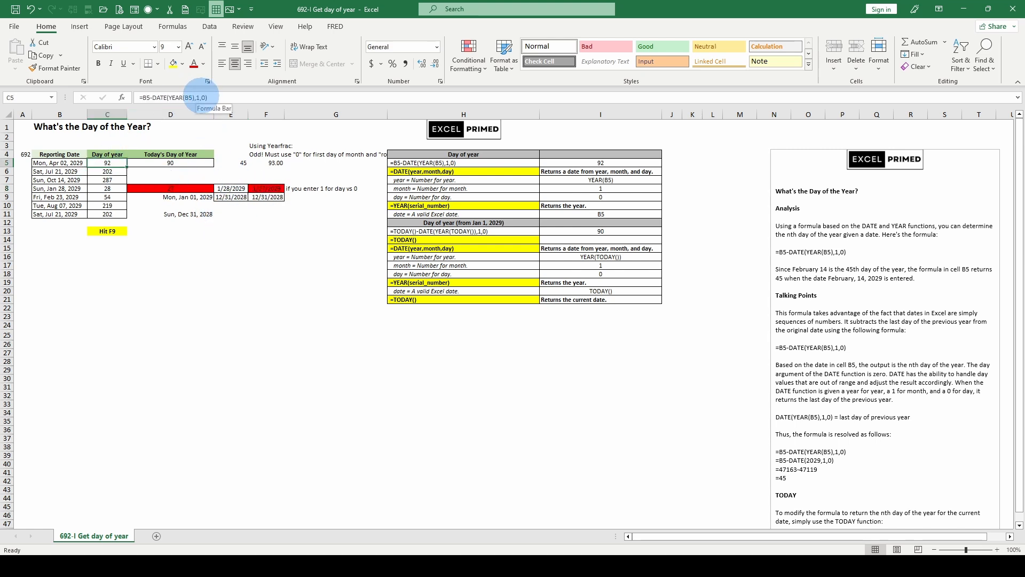
Step: Try setting the DATE day argument in F5's YEARFRAC formula to 1, then undo the change
left_click(267, 163)
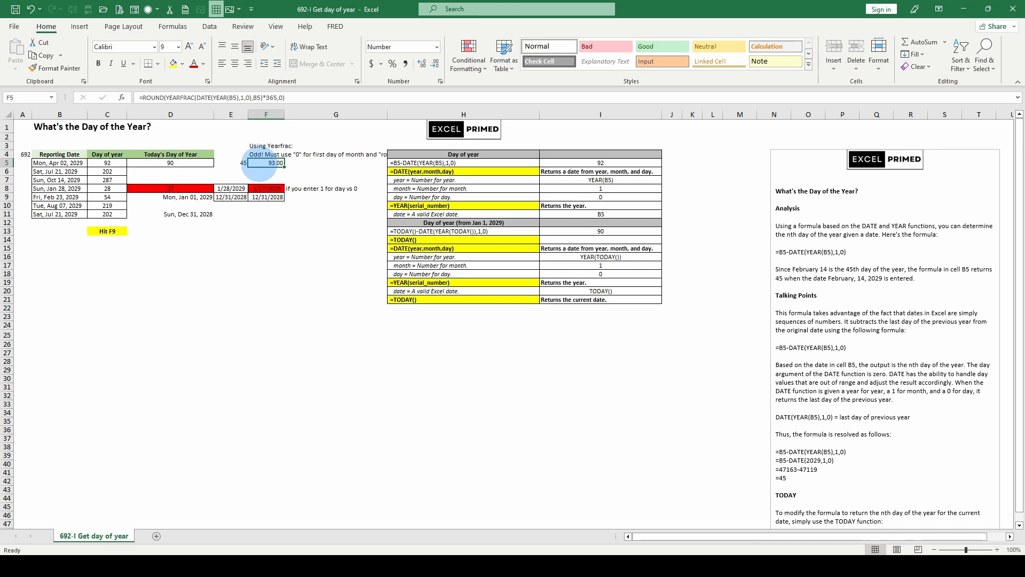
left_click(258, 155)
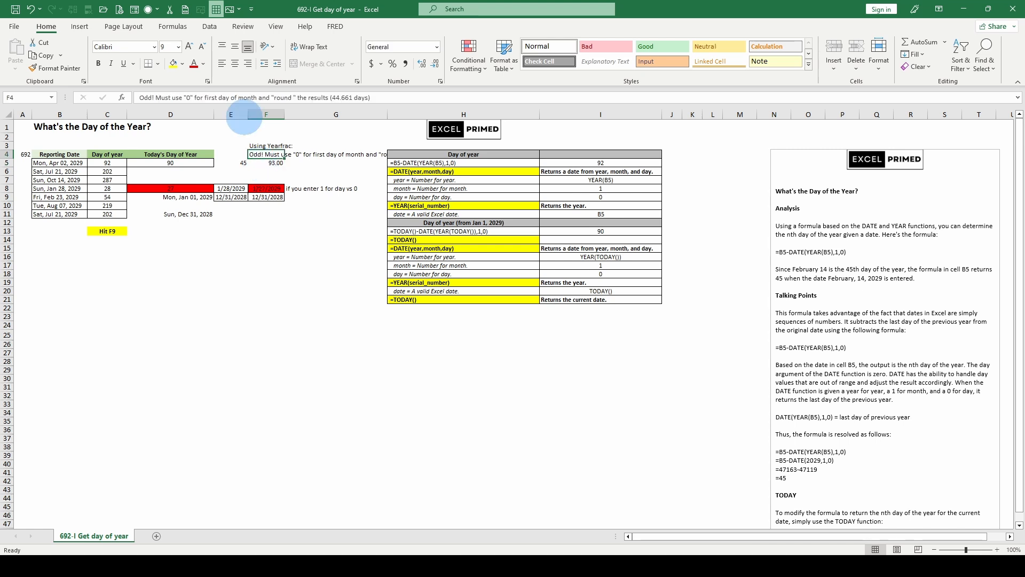
left_click(267, 164)
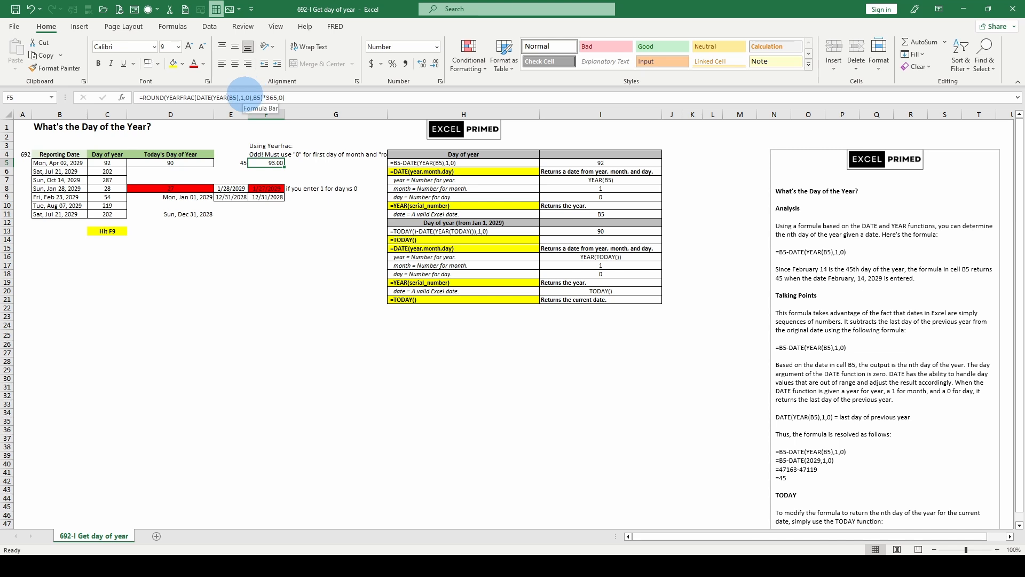
left_click_drag(246, 98, 250, 97)
type("1")
key("ctrl+Return")
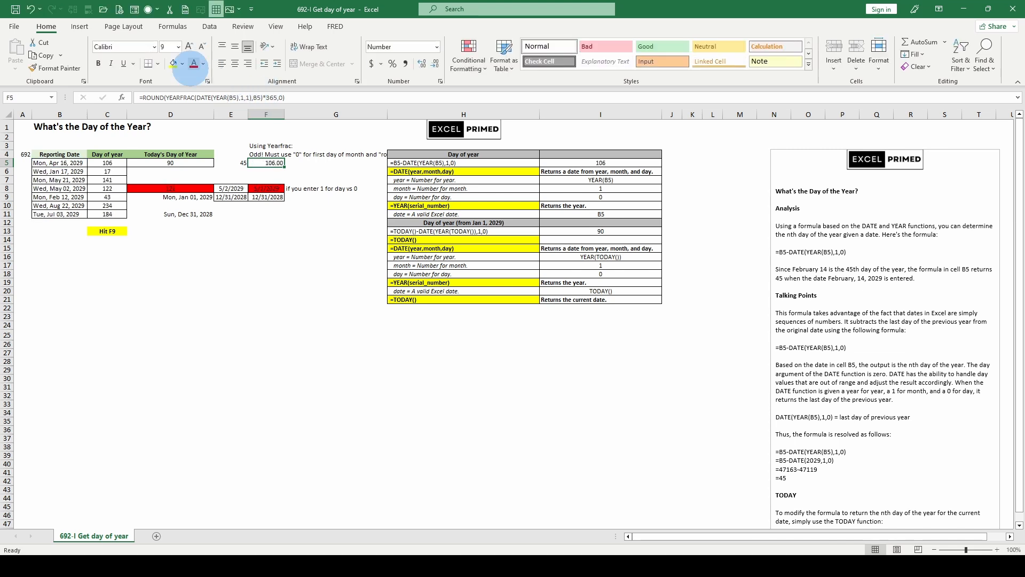
left_click(30, 9)
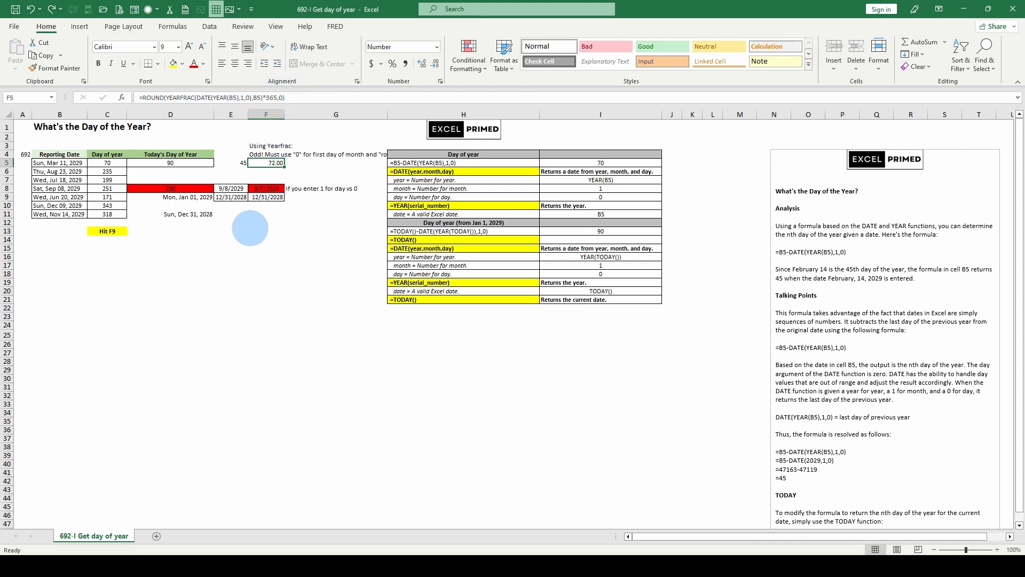
Step: Clear the value in E5
scroll(278, 271, "down", 4)
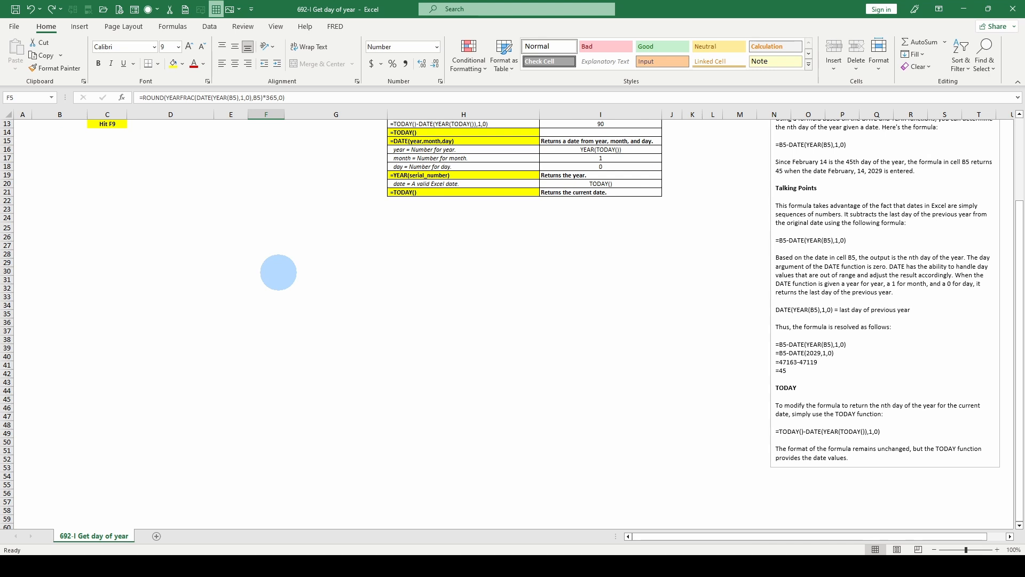
scroll(278, 271, "up", 4)
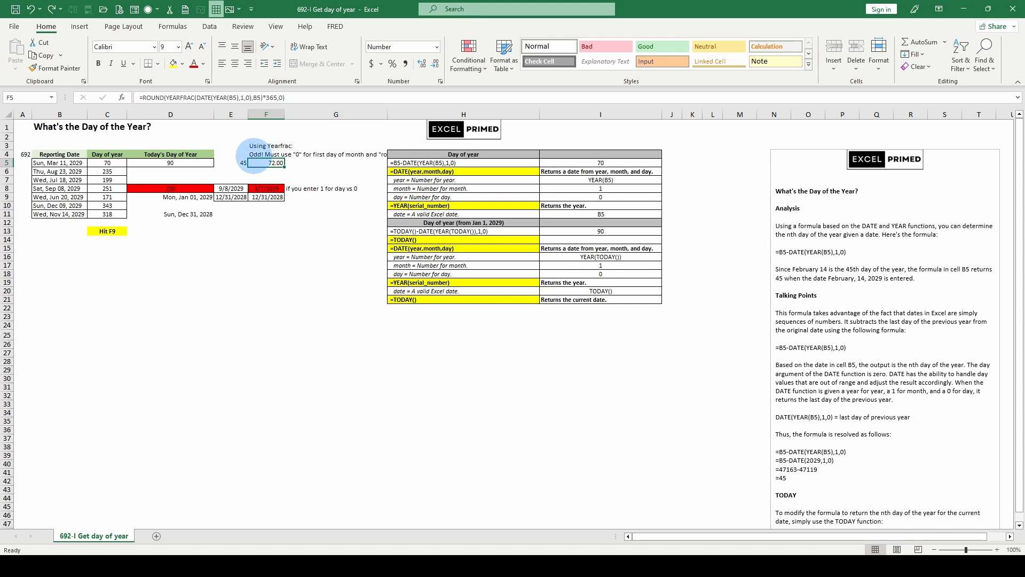
left_click(231, 163)
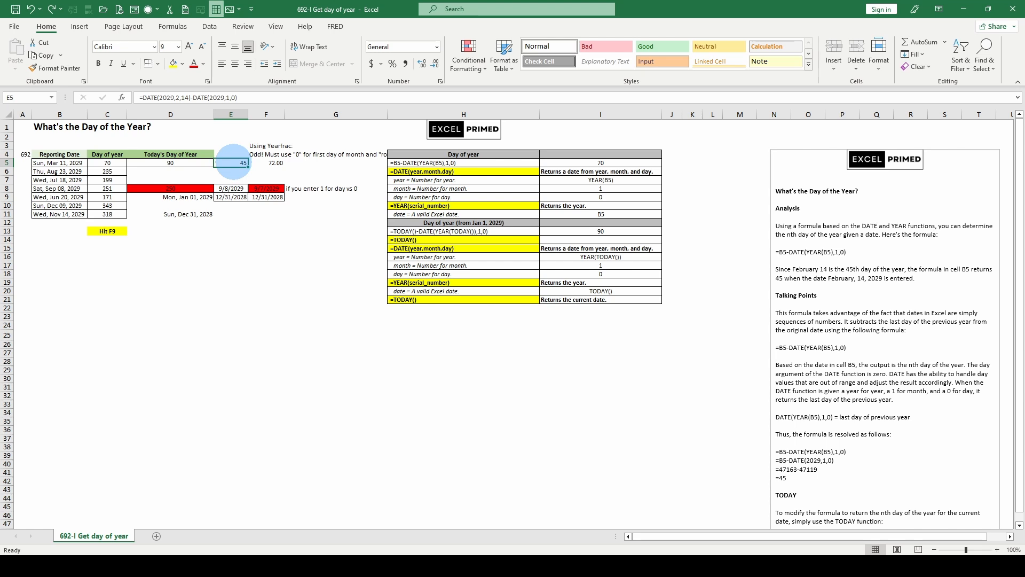
key("Delete")
Step: Recalculate the workbook several times to generate new random reporting dates and compare the C5, F5 and D9 results
left_click(187, 198)
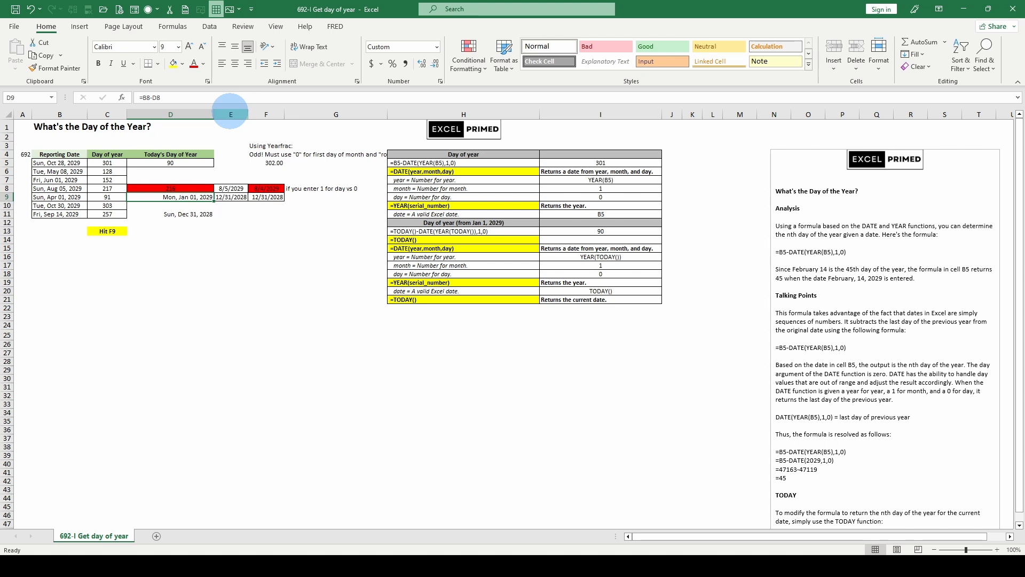
left_click(272, 164)
key("F9")
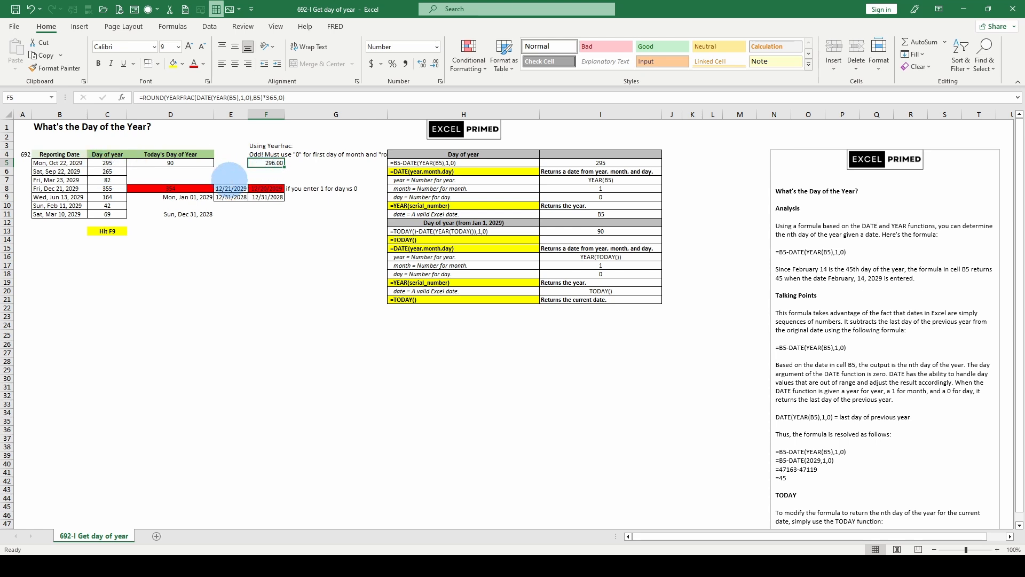
key("F9")
key("F9")
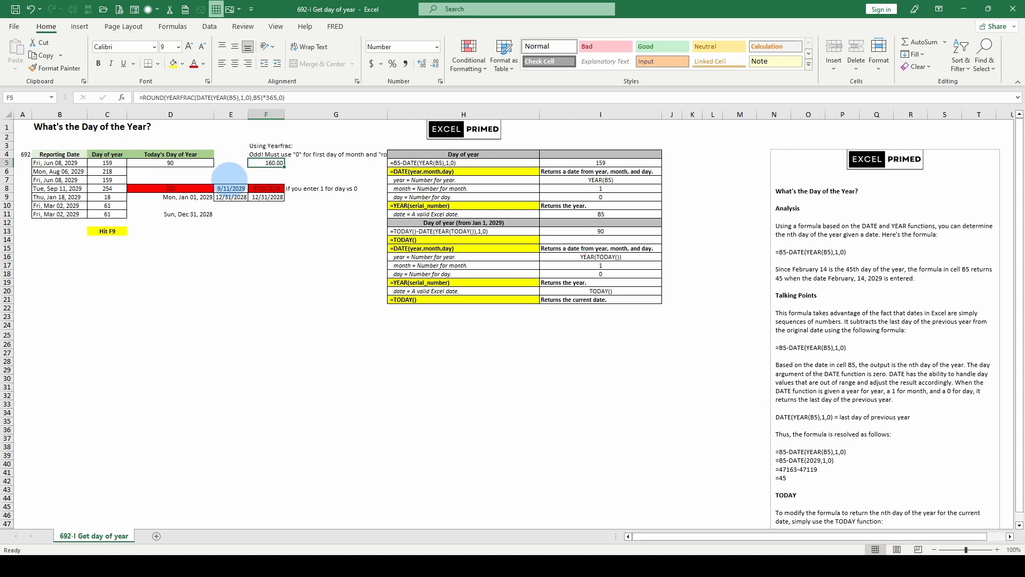
key("F9")
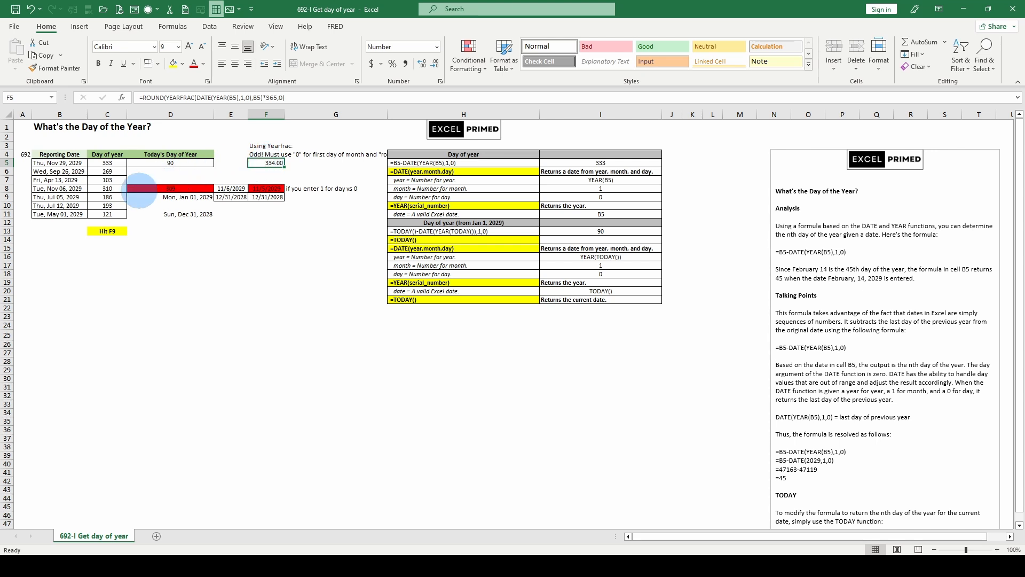
key("F9")
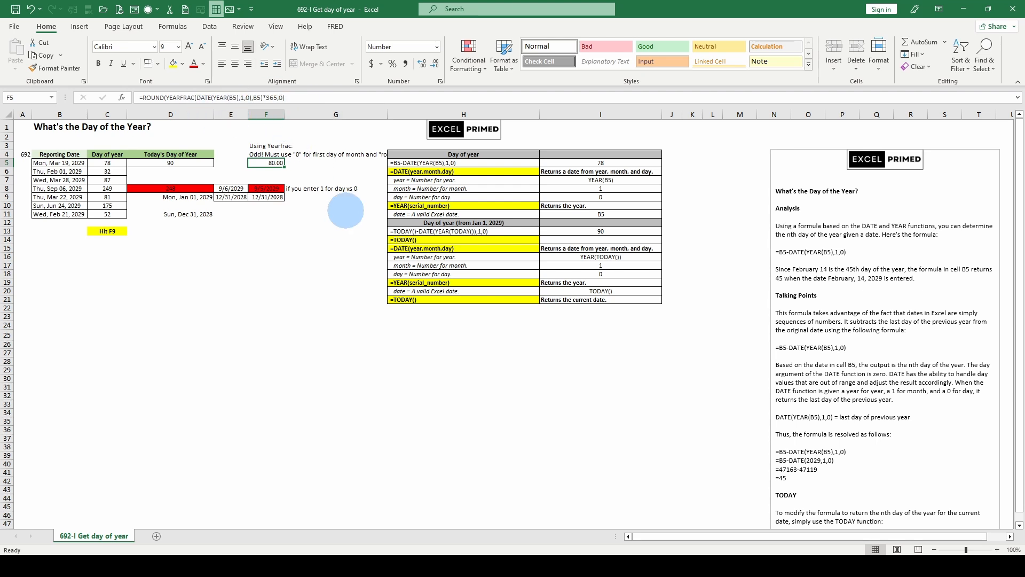
left_click_drag(106, 160, 106, 157)
left_click(107, 163)
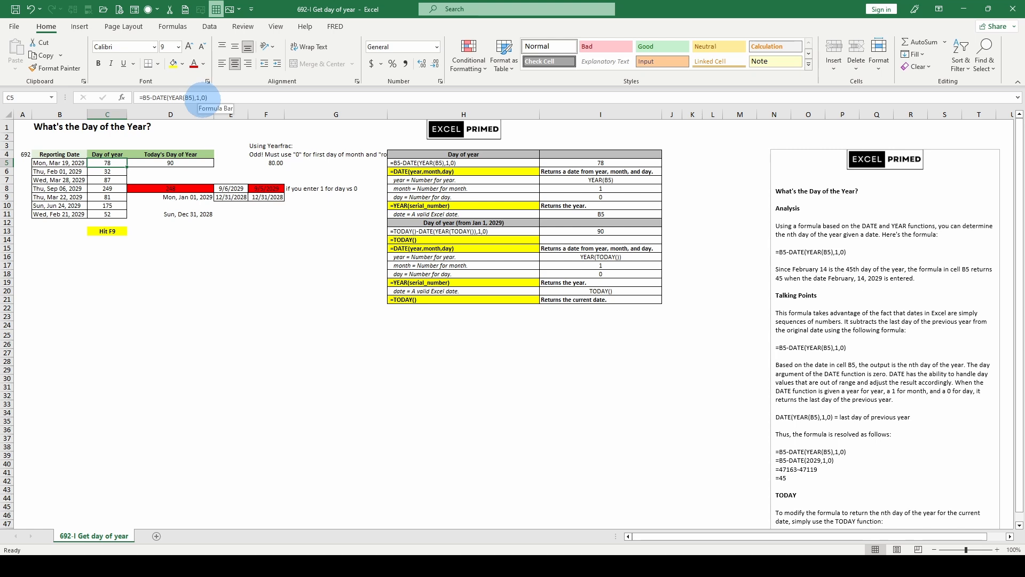
left_click(266, 162)
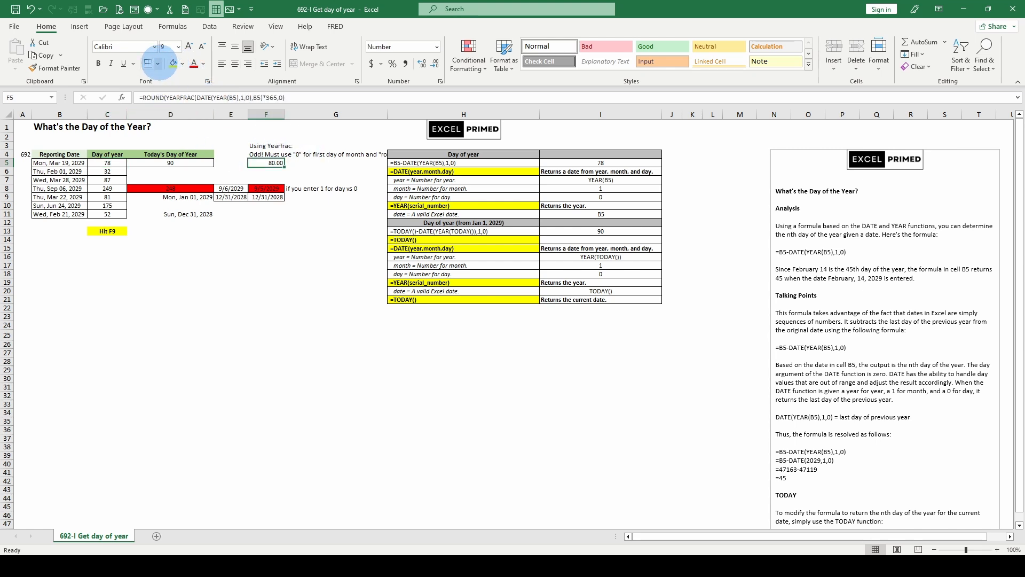
left_click(185, 198)
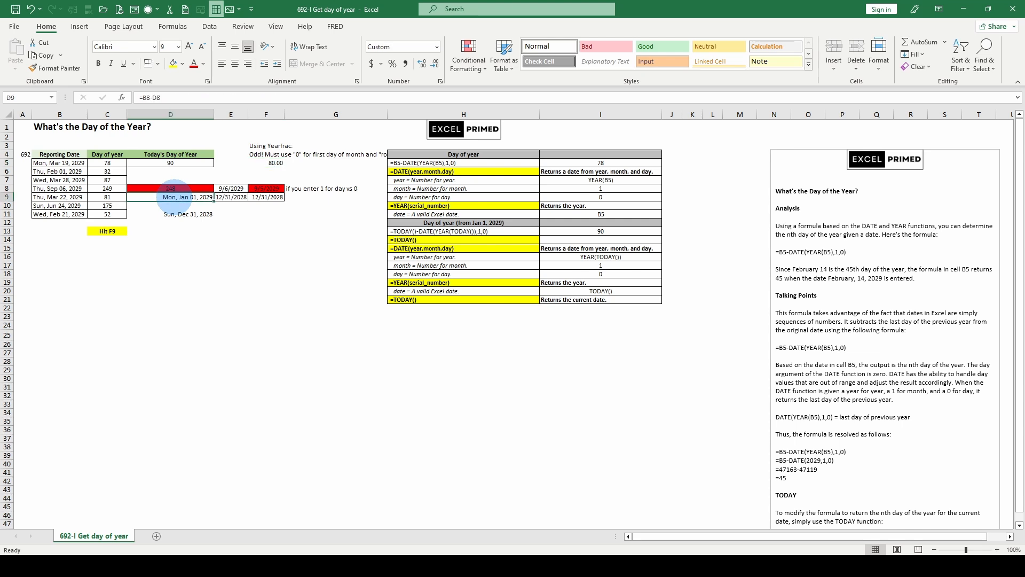
left_click(271, 163)
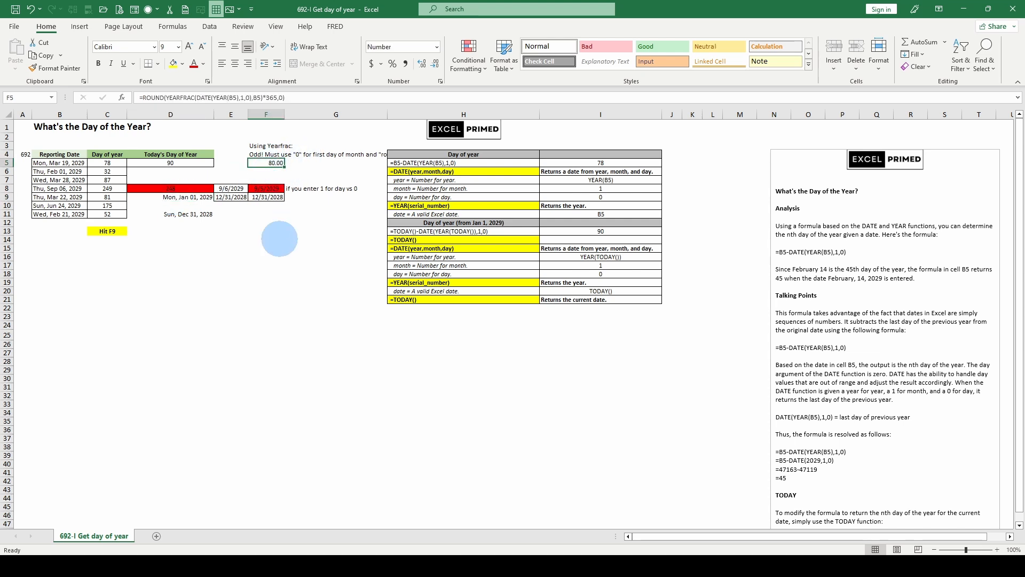